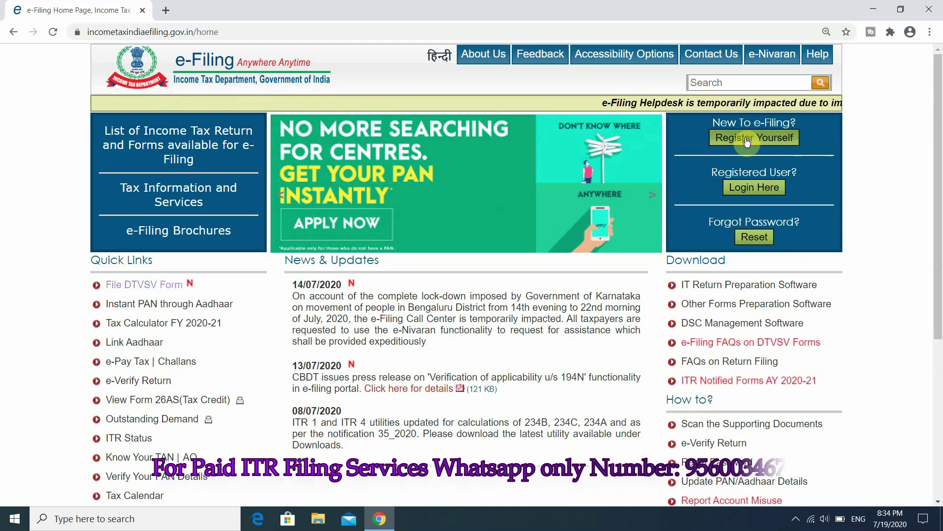
- Sign in to the e-Filing portal as a registered user and open the filing of an income tax return
{"action": "left_click", "coordinate": [751, 191]}
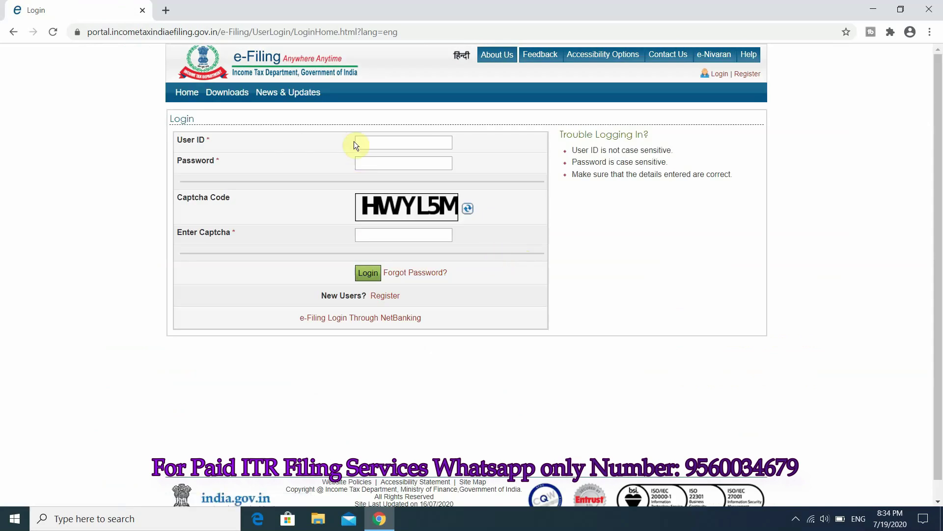
{"action": "left_click", "coordinate": [373, 145]}
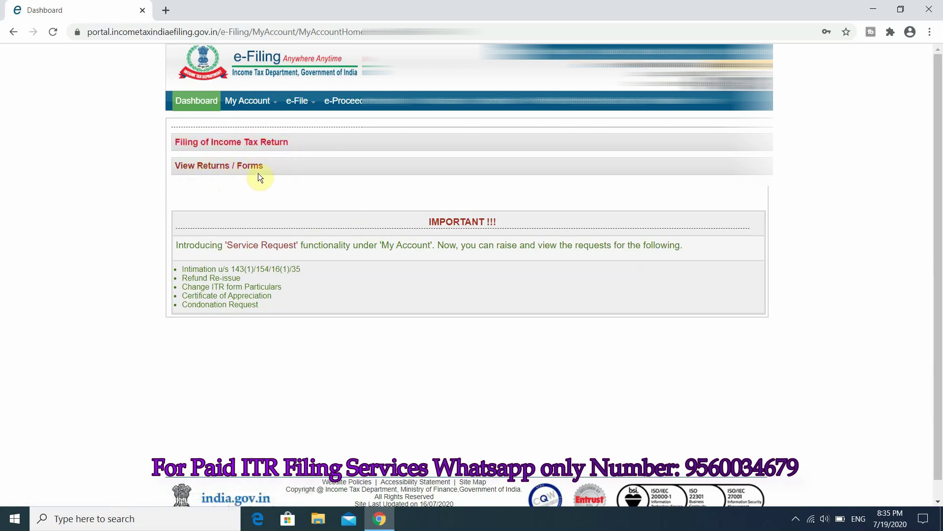
{"action": "left_click", "coordinate": [230, 143]}
- Select assessment year 2020-21 and form ITR-4 for the income tax return
{"action": "left_click", "coordinate": [509, 182]}
{"action": "left_click", "coordinate": [509, 202]}
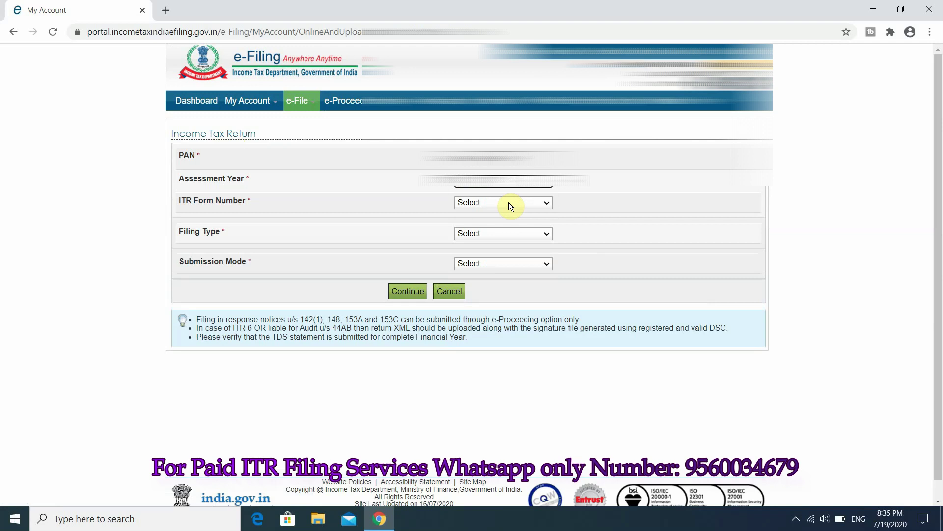
{"action": "left_click", "coordinate": [508, 206]}
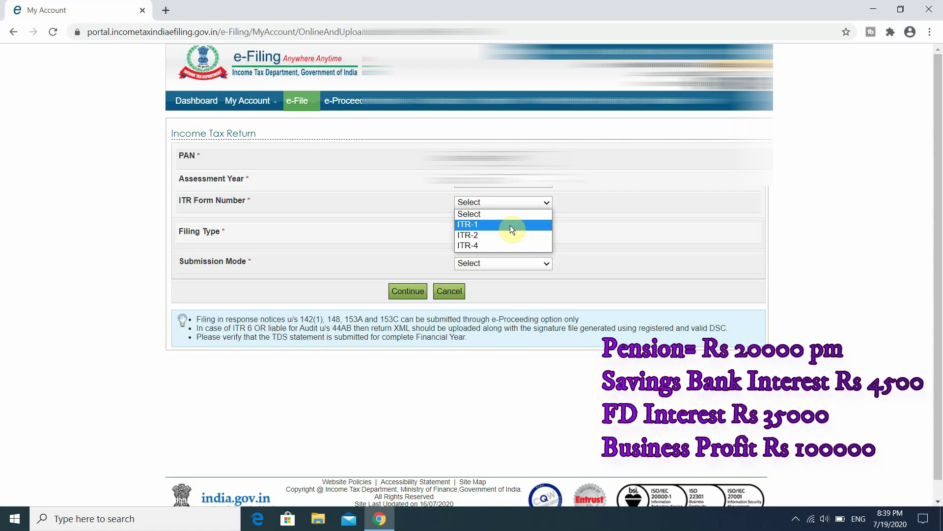
{"action": "left_click", "coordinate": [508, 246]}
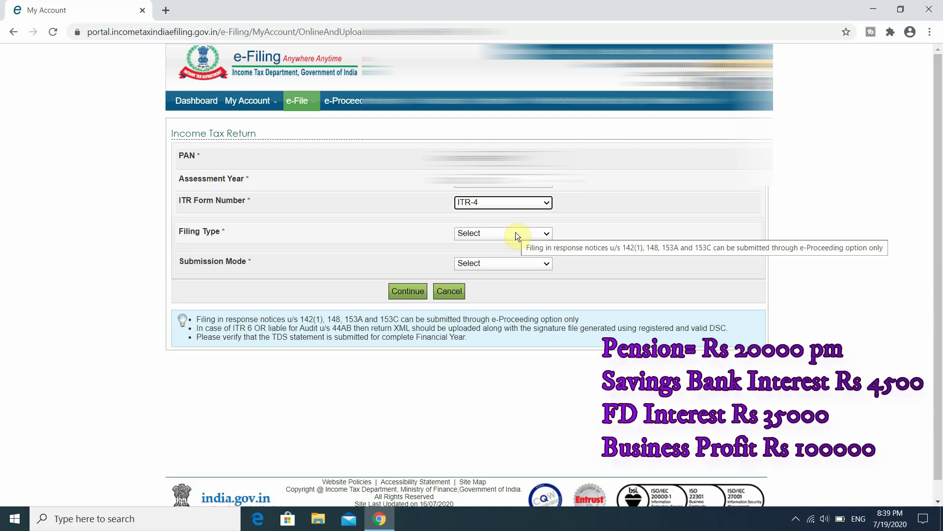
- Set the filing type to Original/Revised Return and submission mode to Prepare and Submit Online, agreeing to check the prefilled data
{"action": "left_click", "coordinate": [515, 232]}
{"action": "left_click", "coordinate": [518, 255]}
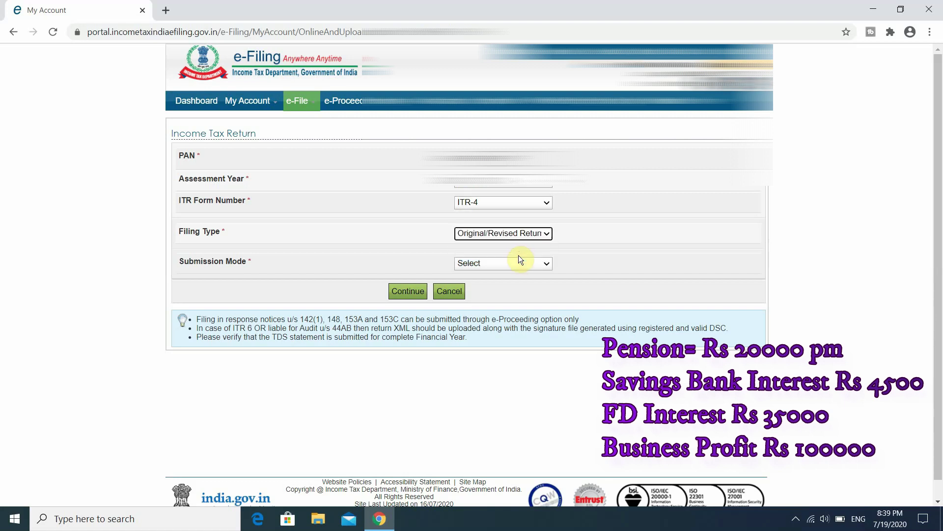
{"action": "left_click", "coordinate": [531, 263]}
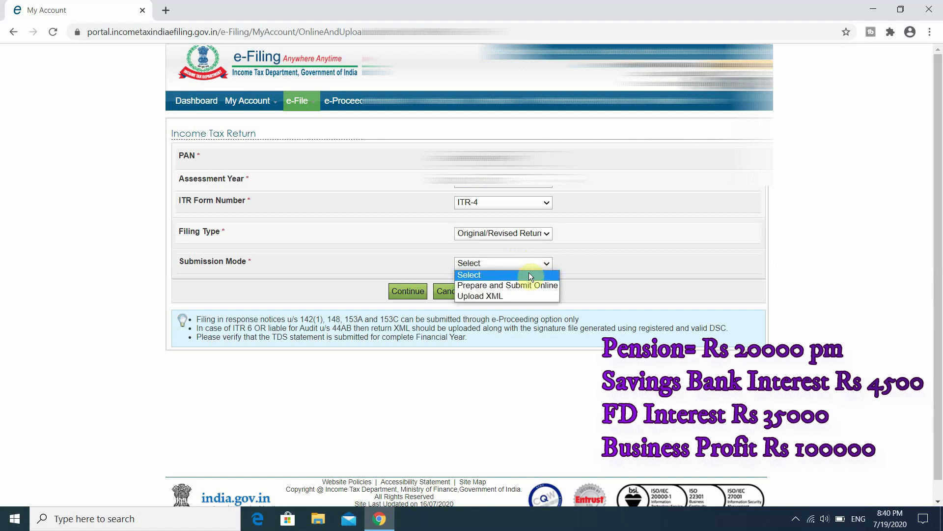
{"action": "left_click", "coordinate": [526, 285]}
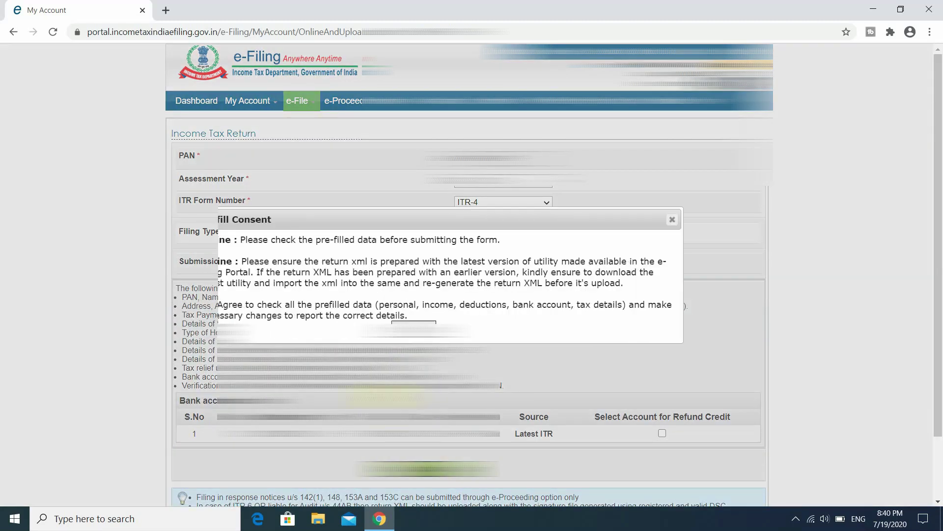
{"action": "left_click", "coordinate": [238, 303]}
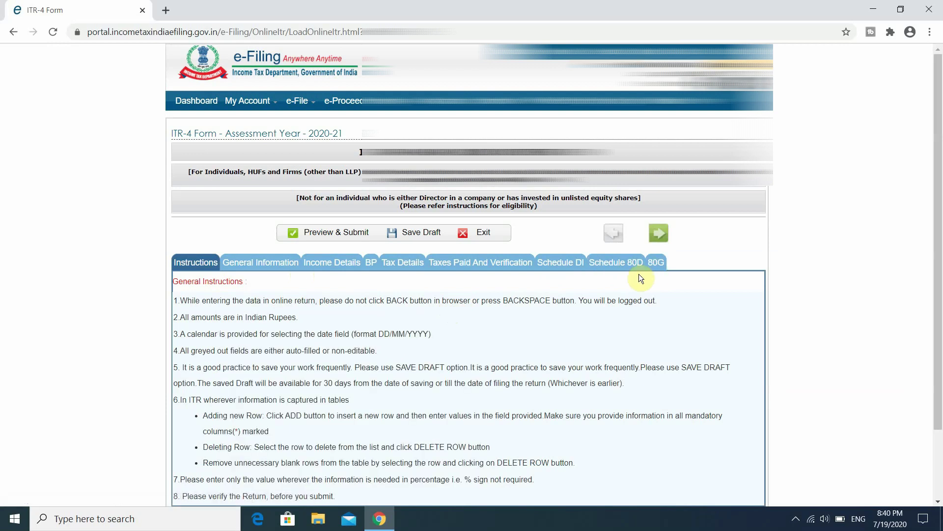
- Set the nature of employment to Pensioners in the return's general information
{"action": "scroll", "coordinate": [312, 303], "scroll_direction": "down", "scroll_amount": 2}
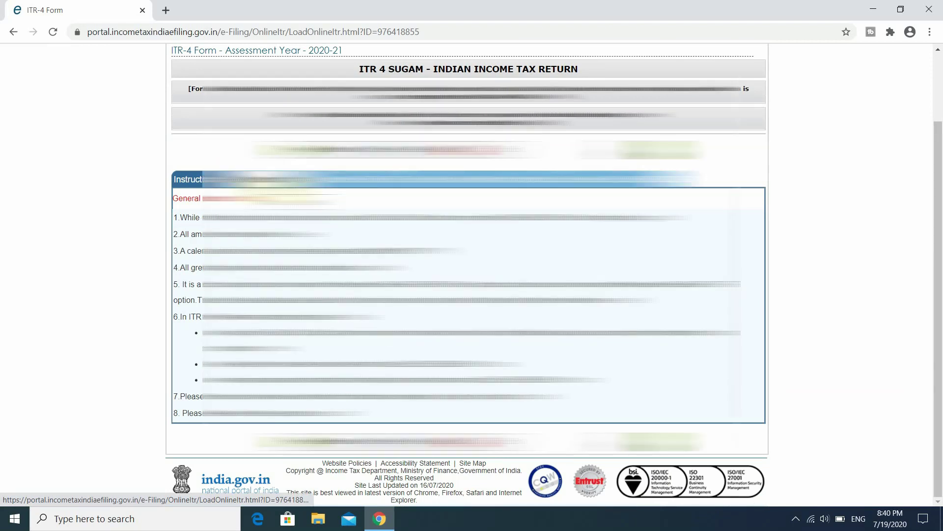
{"action": "left_click", "coordinate": [266, 183]}
{"action": "scroll", "coordinate": [433, 206], "scroll_direction": "down", "scroll_amount": 2}
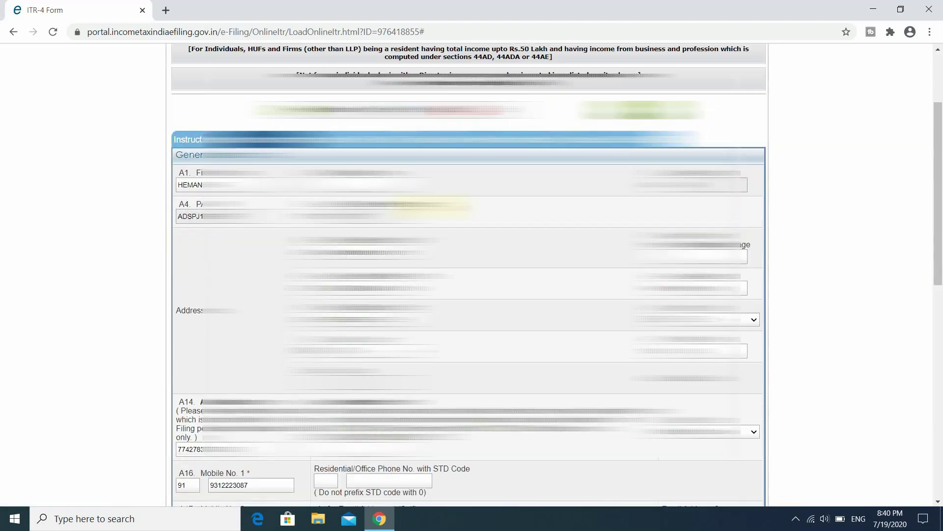
{"action": "scroll", "coordinate": [469, 275], "scroll_direction": "down", "scroll_amount": 1}
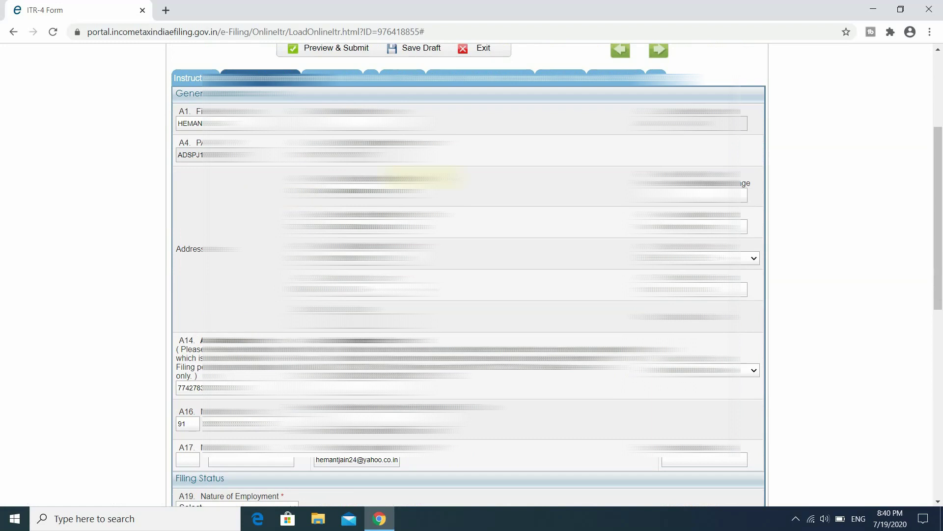
{"action": "scroll", "coordinate": [469, 276], "scroll_direction": "down", "scroll_amount": 5}
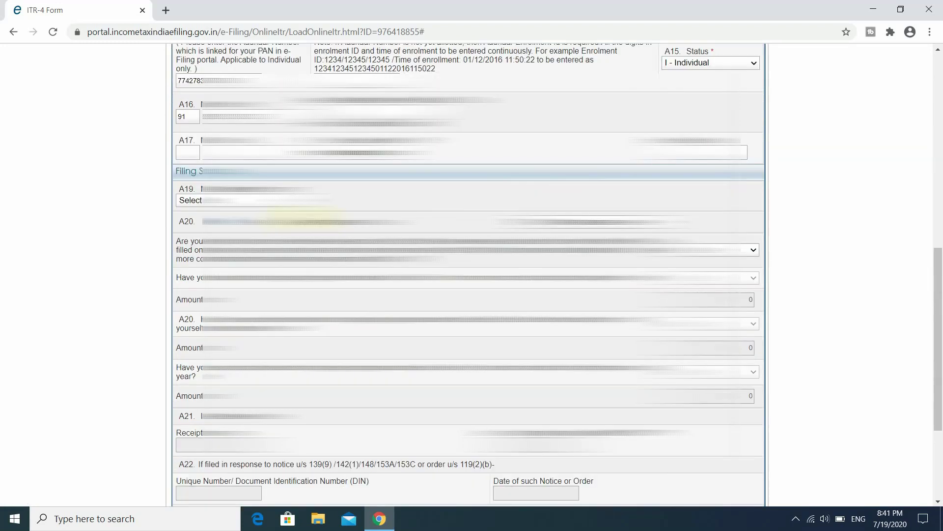
{"action": "left_click", "coordinate": [299, 203]}
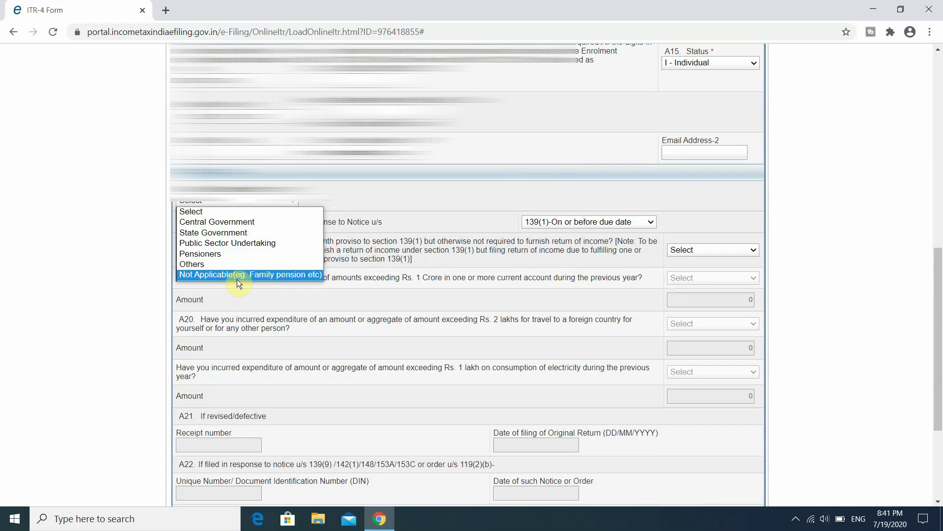
{"action": "left_click", "coordinate": [238, 253]}
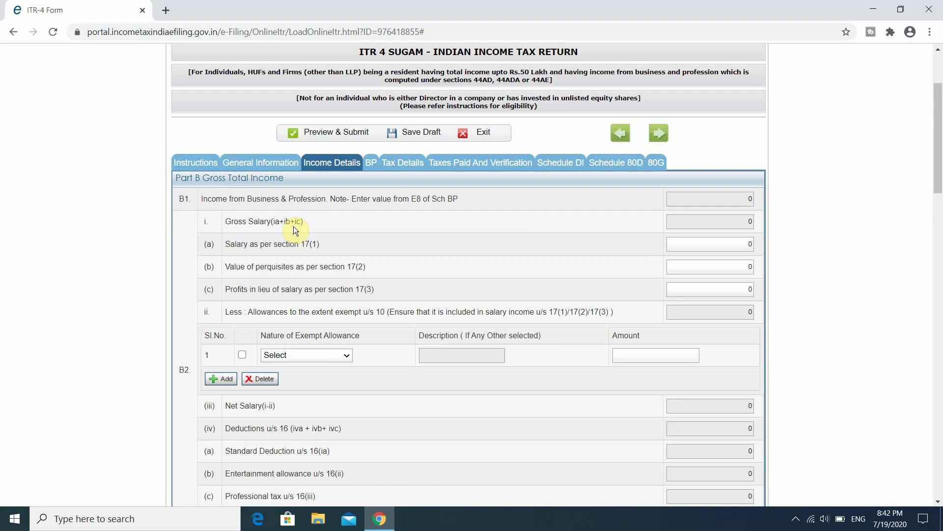
- Enter 240000 as the salary as per section 17(1) in the gross total income part
{"action": "scroll", "coordinate": [295, 230], "scroll_direction": "down", "scroll_amount": 1}
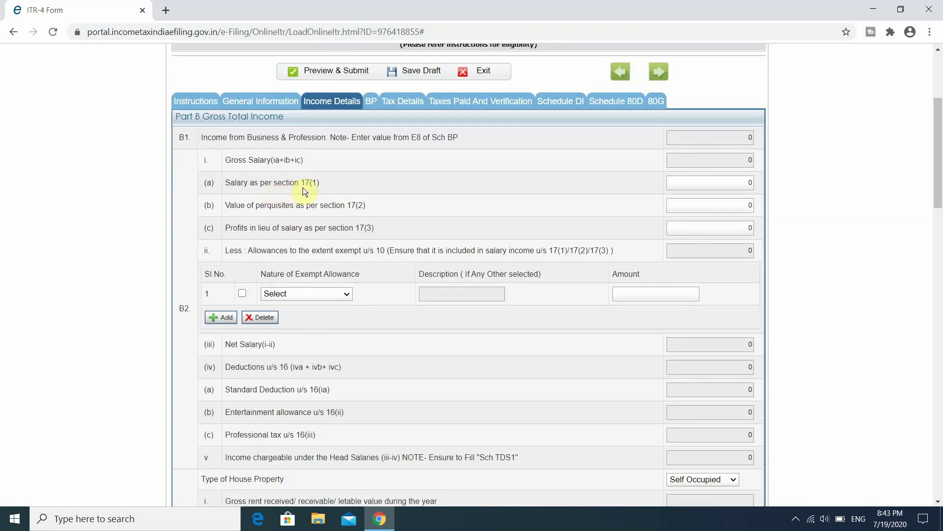
{"action": "left_click", "coordinate": [729, 180]}
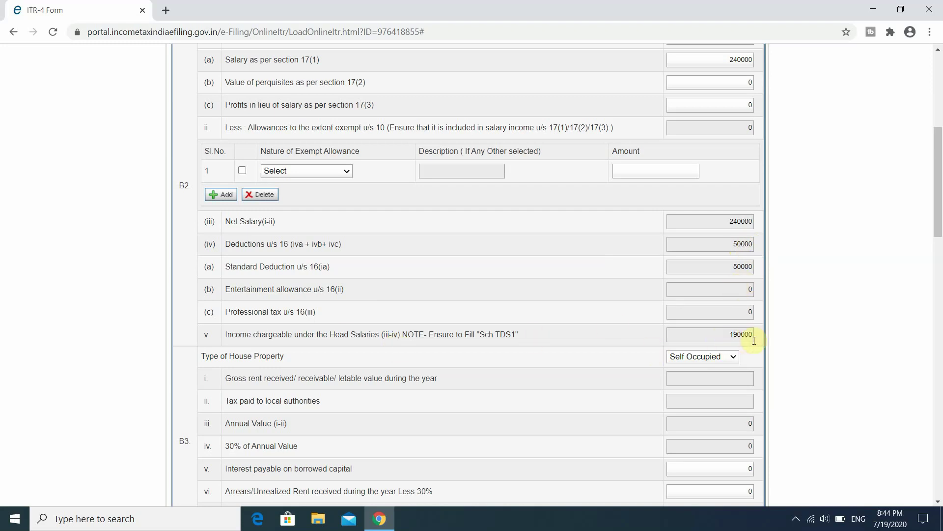
{"action": "scroll", "coordinate": [694, 339], "scroll_direction": "down", "scroll_amount": 5}
{"action": "scroll", "coordinate": [585, 324], "scroll_direction": "up", "scroll_amount": 9}
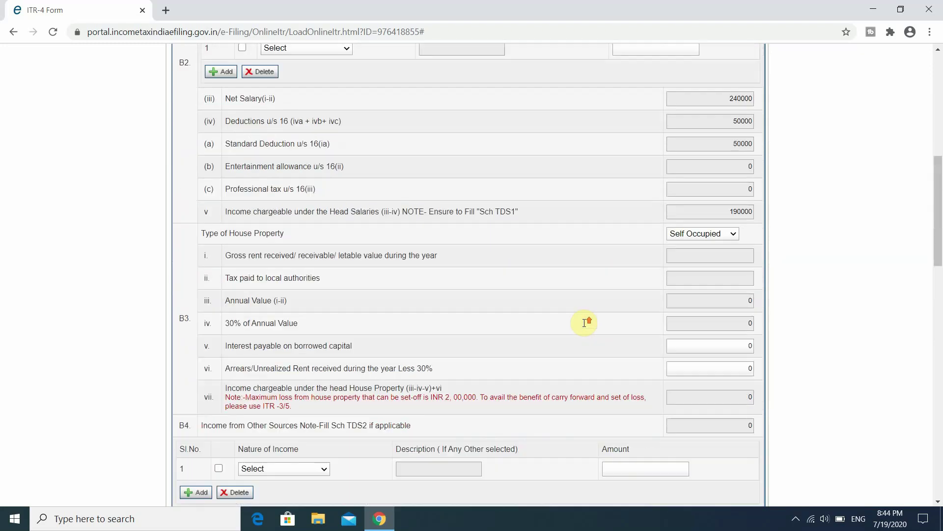
- Record 4500 of Interest from Saving Account as the first entry under income from other sources
{"action": "scroll", "coordinate": [506, 304], "scroll_direction": "down", "scroll_amount": 3}
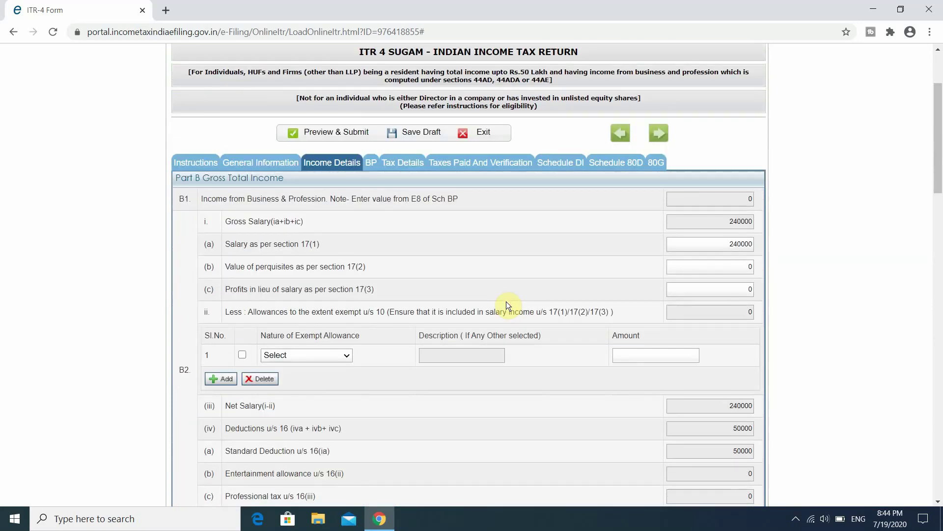
{"action": "scroll", "coordinate": [508, 305], "scroll_direction": "down", "scroll_amount": 5}
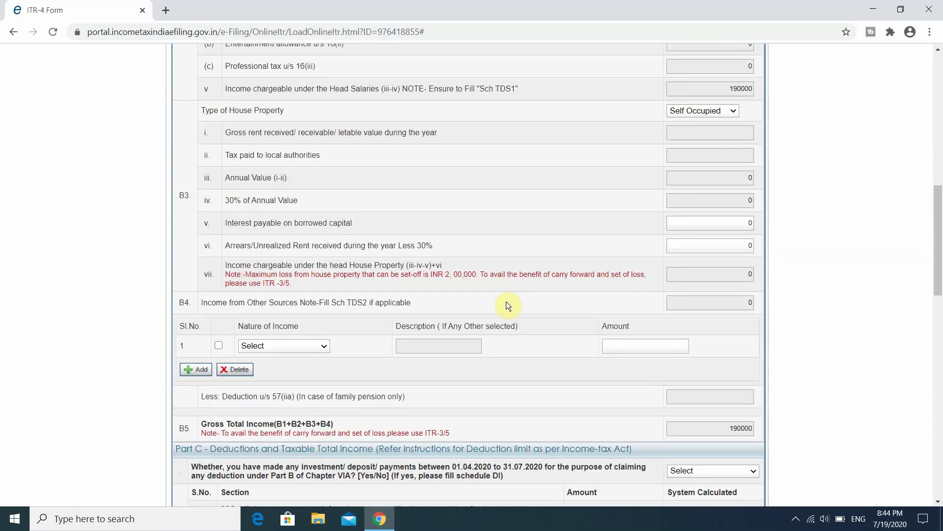
{"action": "scroll", "coordinate": [507, 304], "scroll_direction": "down", "scroll_amount": 4}
{"action": "scroll", "coordinate": [508, 304], "scroll_direction": "up", "scroll_amount": 2}
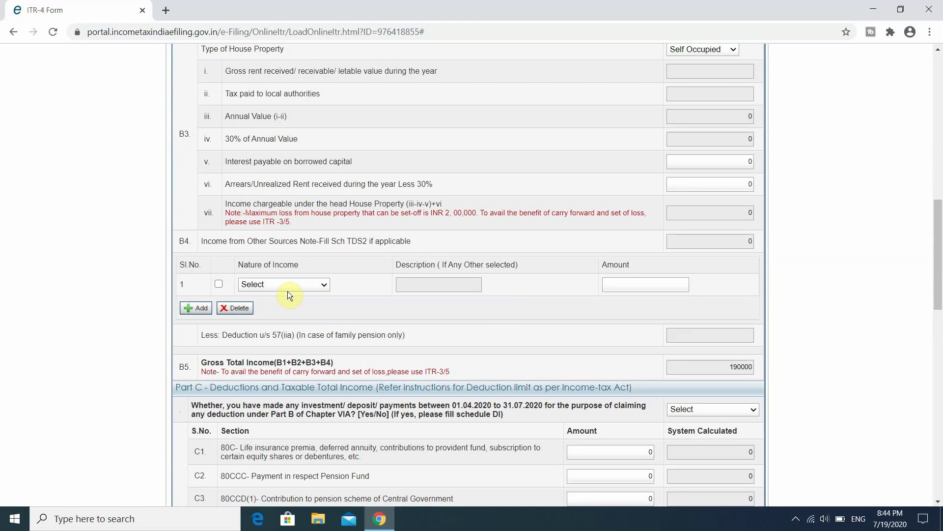
{"action": "left_click", "coordinate": [314, 285]}
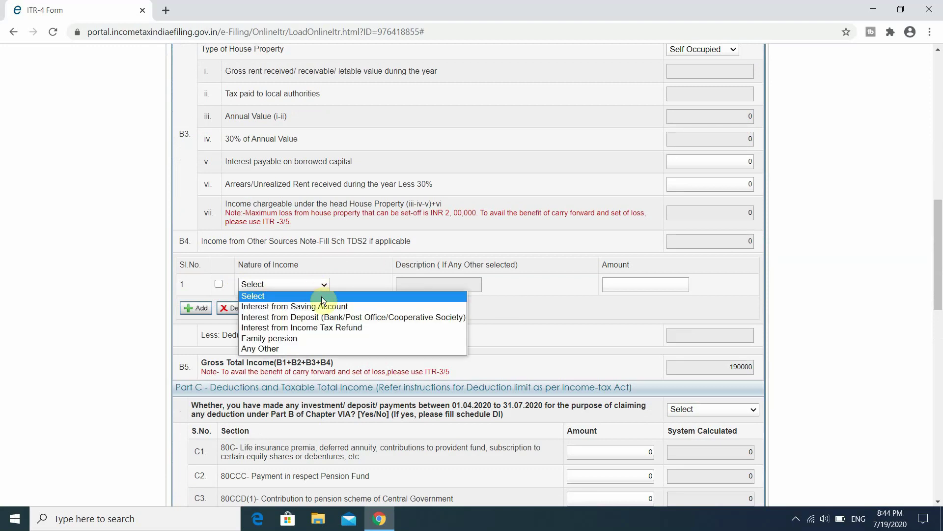
{"action": "left_click", "coordinate": [325, 306]}
{"action": "left_click", "coordinate": [610, 285]}
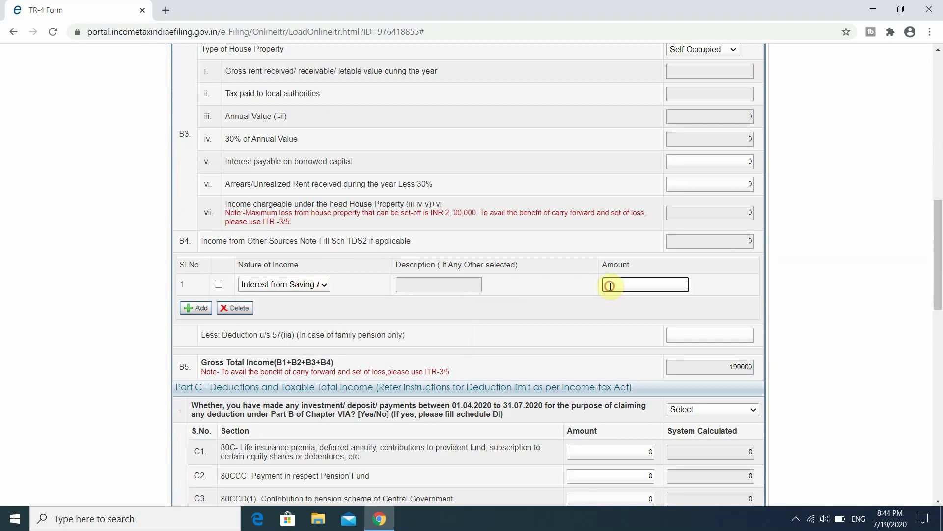
{"action": "type", "text": "4500"}
- Add a second other-sources row for Interest from Deposit (Bank/Post Office/Cooperative Society) with an amount of 35000
{"action": "left_click", "coordinate": [199, 307]}
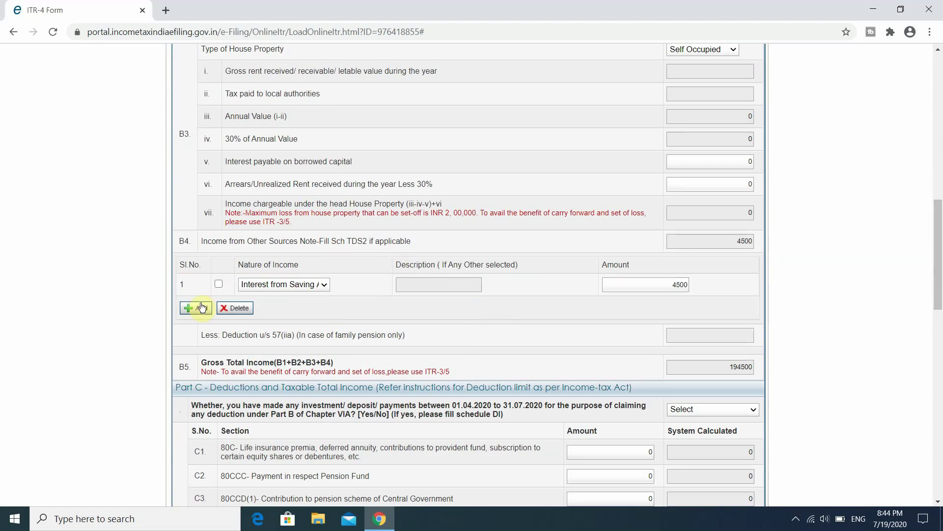
{"action": "left_click", "coordinate": [308, 285]}
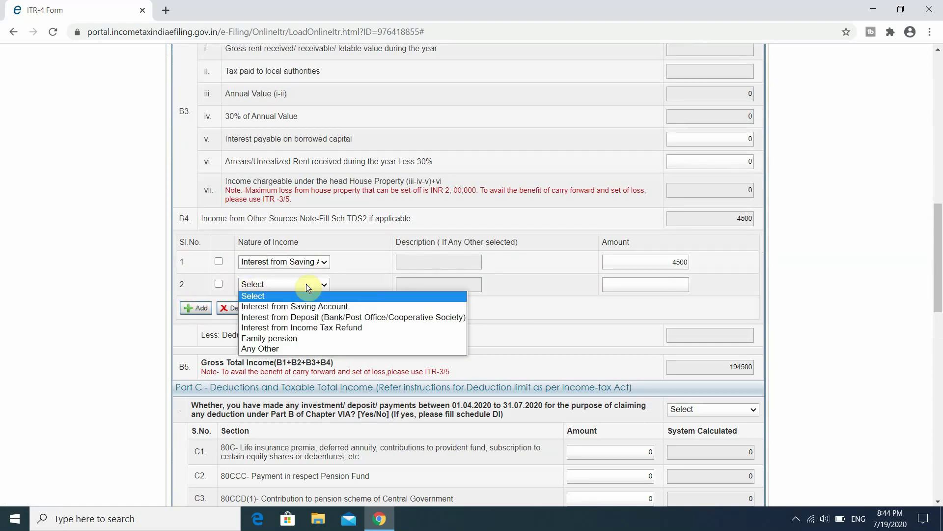
{"action": "left_click", "coordinate": [320, 317]}
{"action": "left_click", "coordinate": [665, 286]}
{"action": "type", "text": "35000"}
{"action": "left_click", "coordinate": [565, 319]}
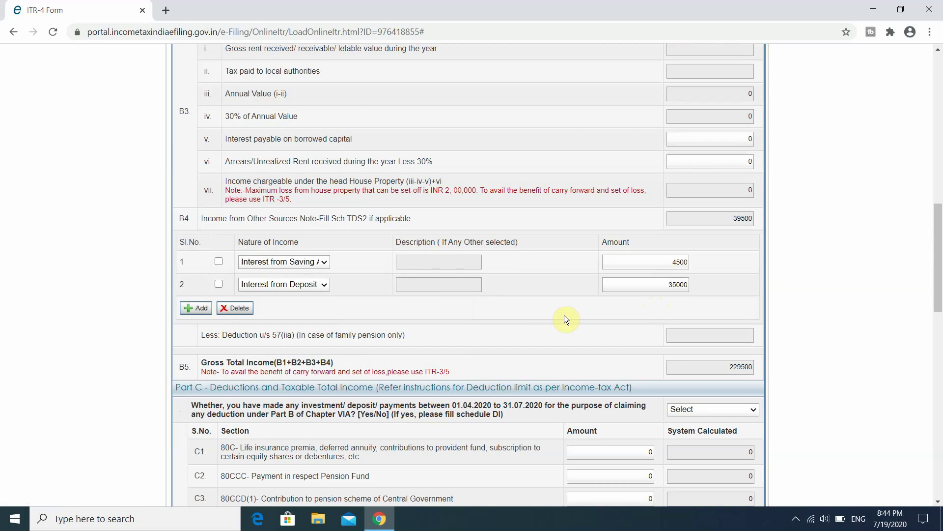
- In Schedule BP, mark the first business row under section 44AD and name the business X Enterprises
{"action": "scroll", "coordinate": [564, 317], "scroll_direction": "down", "scroll_amount": 2}
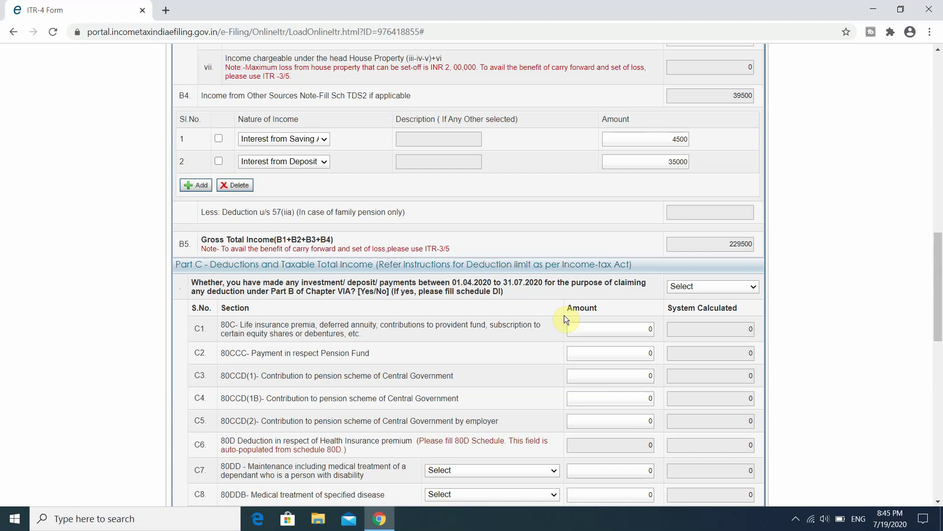
{"action": "scroll", "coordinate": [564, 317], "scroll_direction": "down", "scroll_amount": 3}
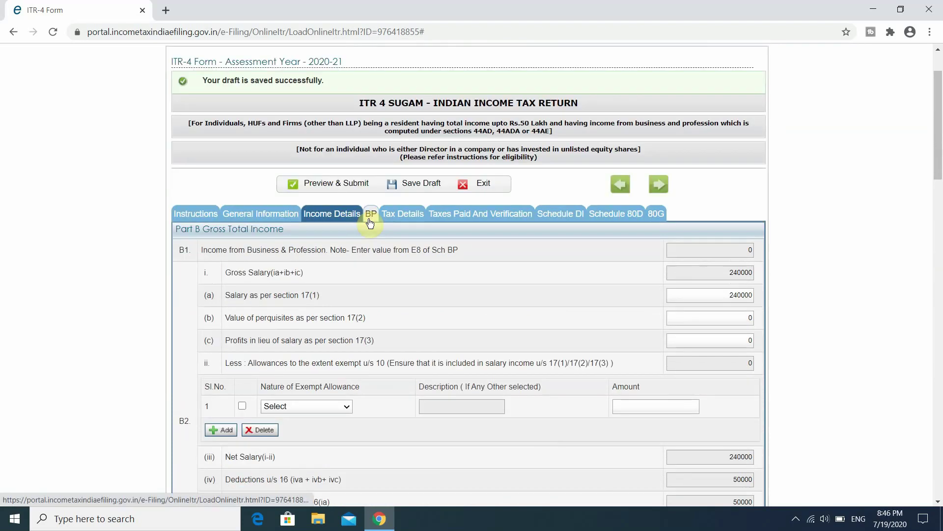
{"action": "left_click", "coordinate": [372, 217]}
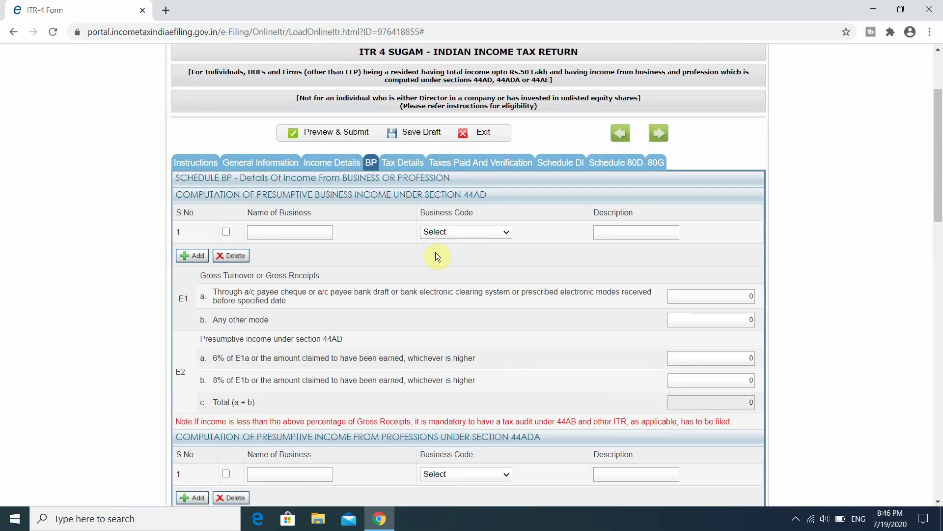
{"action": "left_click", "coordinate": [226, 232]}
{"action": "left_click", "coordinate": [287, 232]}
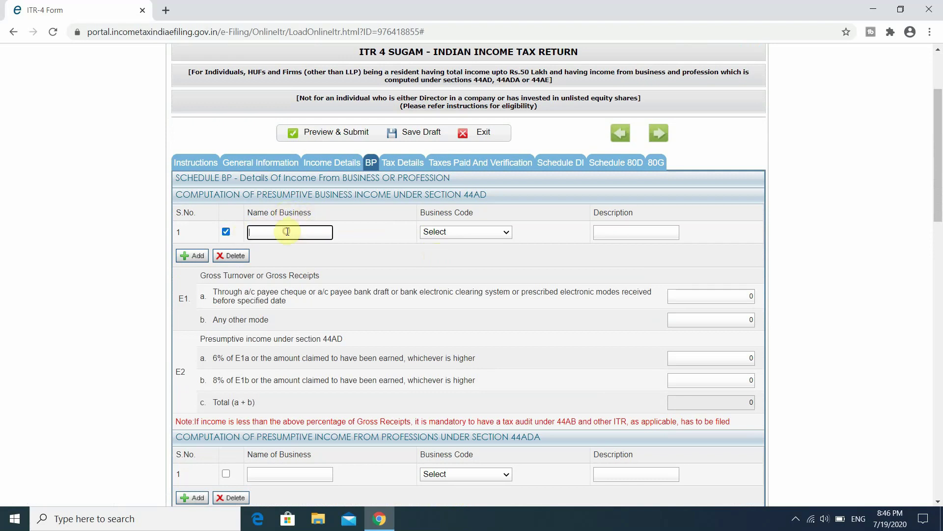
{"action": "type", "text": "X Enterprises"}
- Assign the retail sale business code 09021 to X Enterprises under section 44AD
{"action": "left_click", "coordinate": [466, 231]}
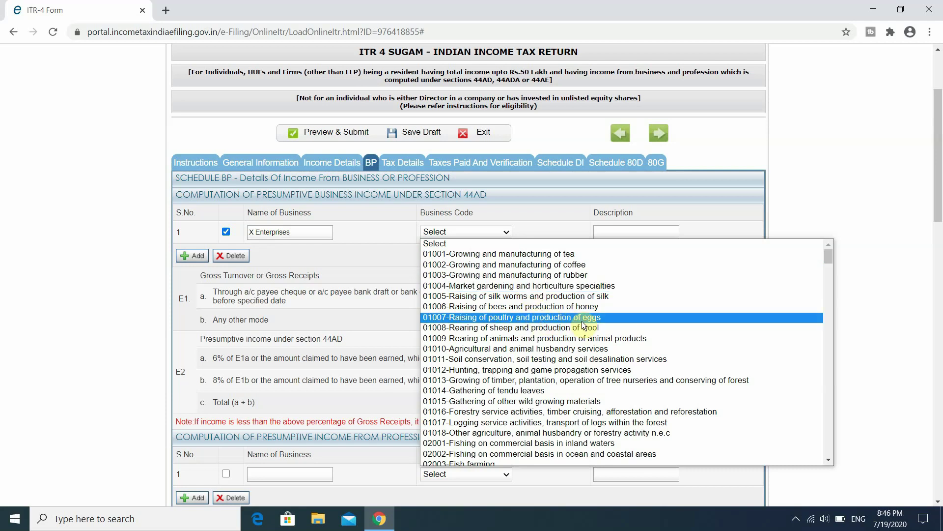
{"action": "scroll", "coordinate": [585, 323], "scroll_direction": "down", "scroll_amount": 15}
{"action": "scroll", "coordinate": [585, 323], "scroll_direction": "down", "scroll_amount": 8}
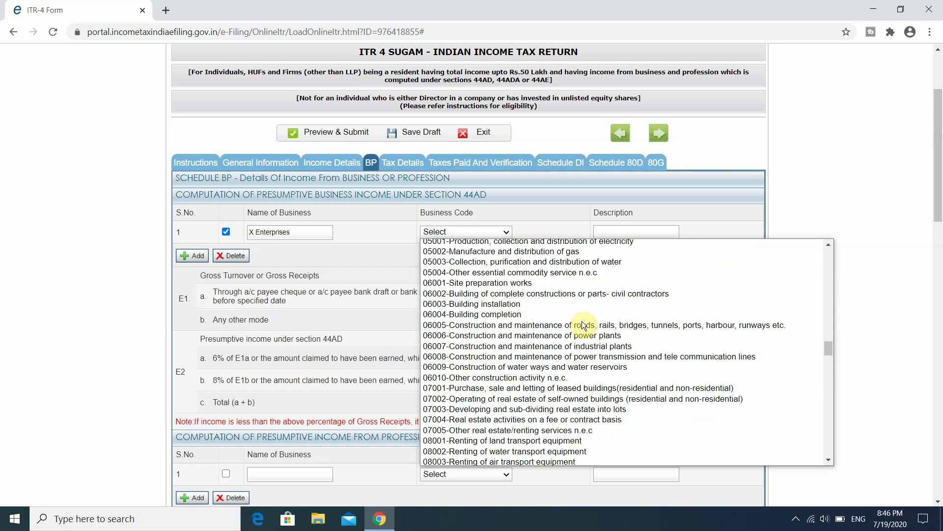
{"action": "scroll", "coordinate": [583, 326], "scroll_direction": "down", "scroll_amount": 15}
{"action": "left_click", "coordinate": [503, 247]}
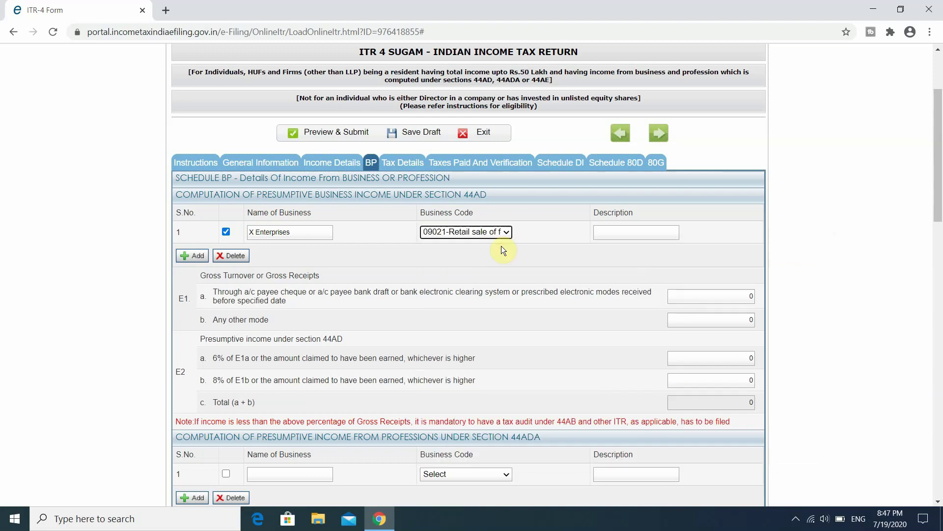
{"action": "left_click", "coordinate": [619, 237]}
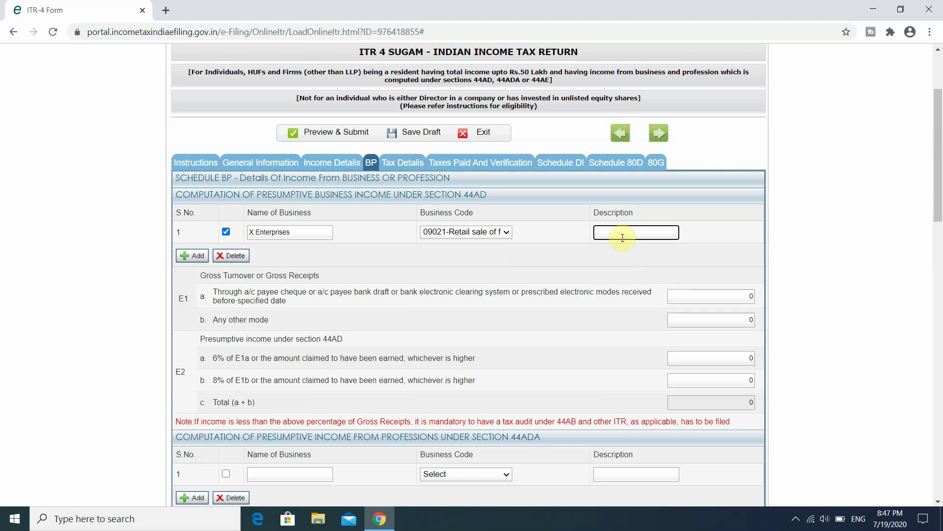
{"action": "scroll", "coordinate": [267, 158], "scroll_direction": "down", "scroll_amount": 2}
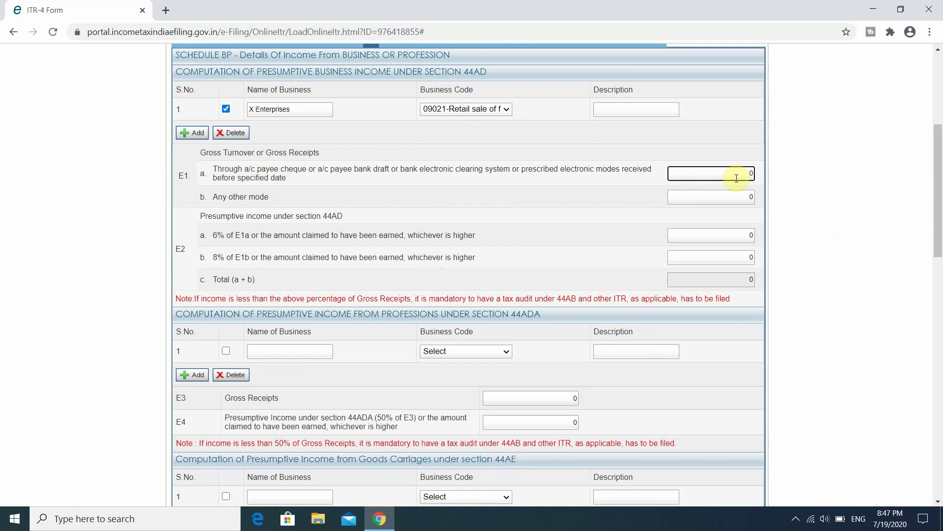
- Enter 1000000 as the section 44AD gross turnover received through cheque, draft or electronic modes
{"action": "type", "text": "1000000"}
{"action": "left_click", "coordinate": [747, 198]}
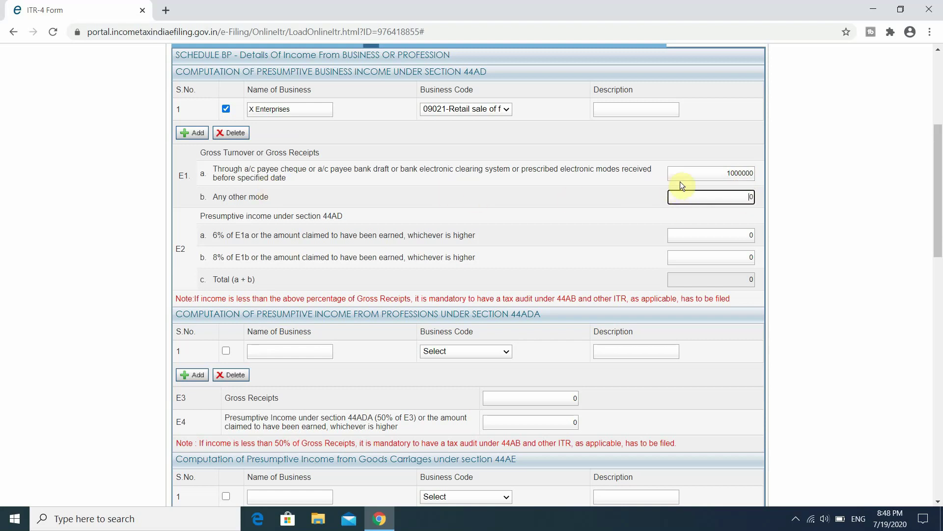
{"action": "left_click", "coordinate": [718, 174]}
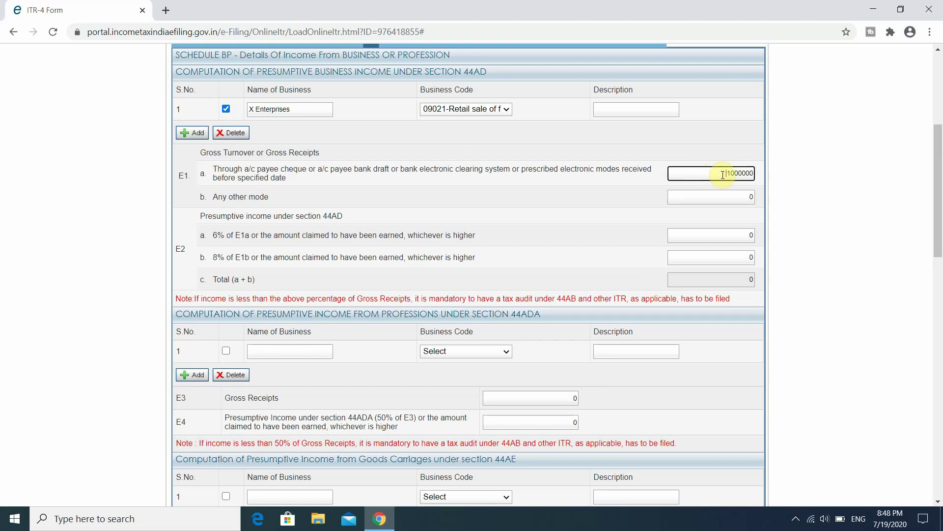
{"action": "left_click", "coordinate": [715, 198]}
- Set the section 44AD turnover to 500000 through banking modes and 500000 by any other mode, and declare presumptive income totalling 100000
{"action": "double_click", "coordinate": [732, 172]}
{"action": "type", "text": "500000"}
{"action": "double_click", "coordinate": [750, 197]}
{"action": "type", "text": "500000"}
{"action": "left_click", "coordinate": [749, 224]}
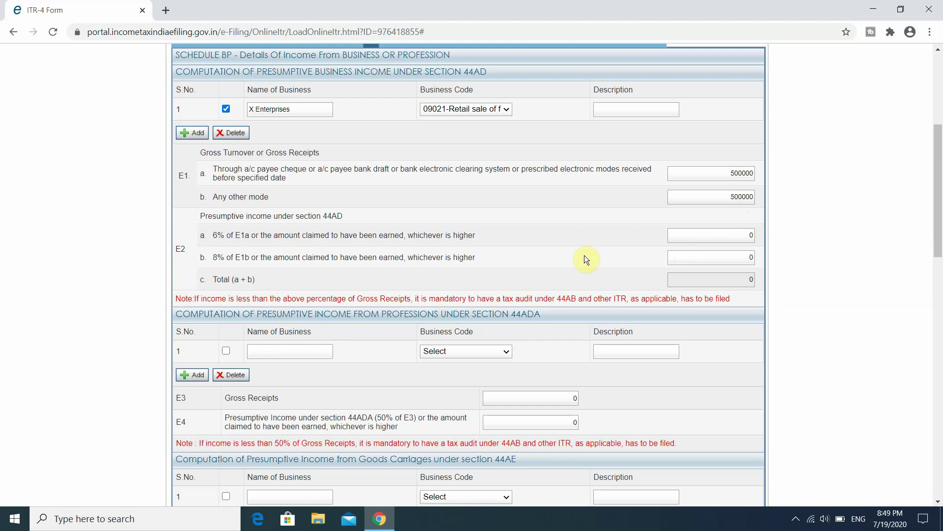
{"action": "left_click_drag", "start_coordinate": [717, 240], "coordinate": [761, 238]}
{"action": "scroll", "coordinate": [753, 300], "scroll_direction": "down", "scroll_amount": 1}
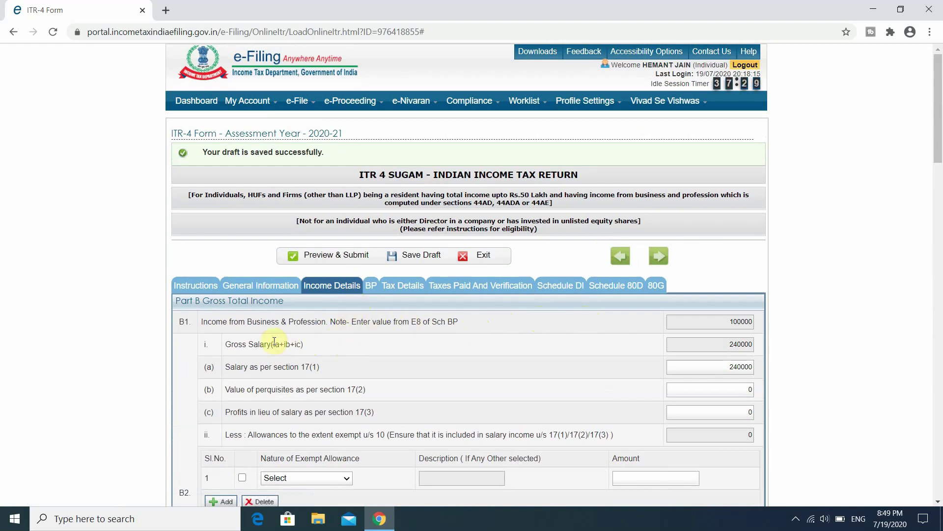
- Review the Income Details from business and salary income through gross total income, deductions and the Part D tax computation
{"action": "scroll", "coordinate": [290, 256], "scroll_direction": "down", "scroll_amount": 1}
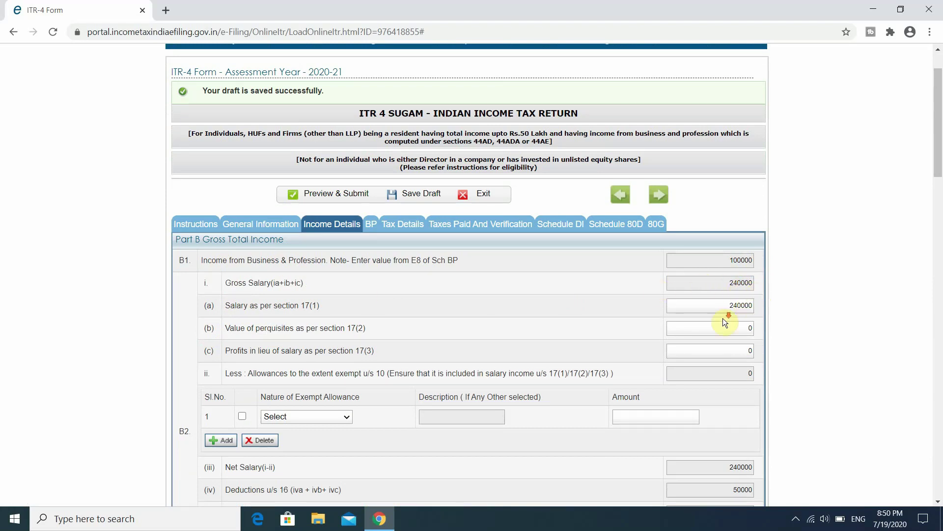
{"action": "scroll", "coordinate": [723, 318], "scroll_direction": "down", "scroll_amount": 7}
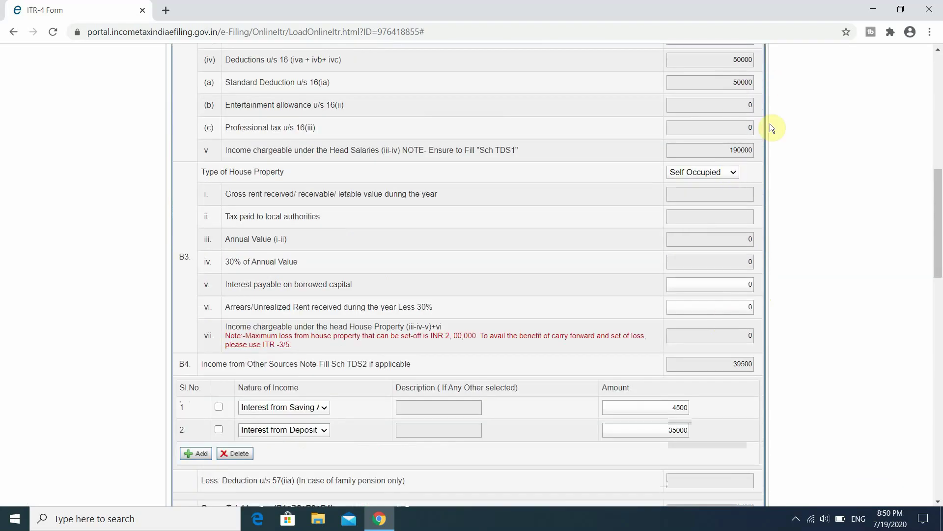
{"action": "key", "text": "Return"}
{"action": "scroll", "coordinate": [677, 175], "scroll_direction": "down", "scroll_amount": 4}
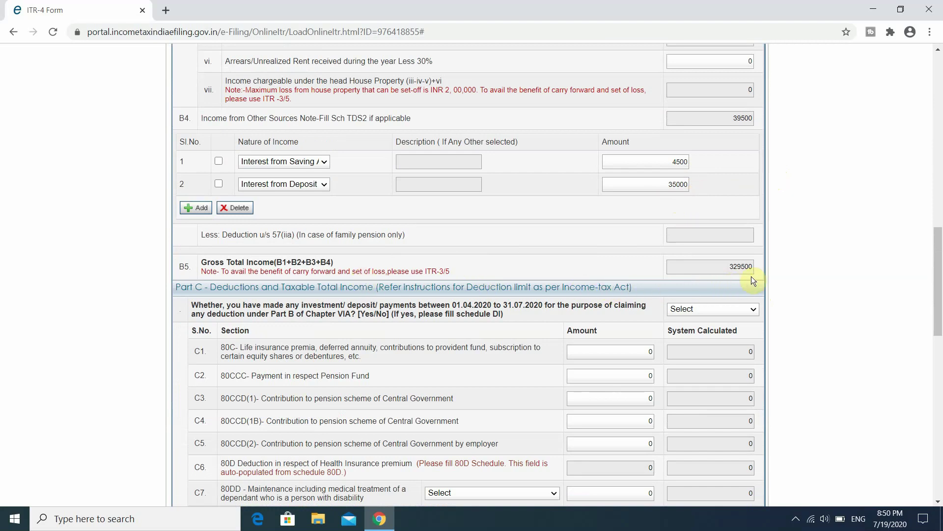
{"action": "scroll", "coordinate": [754, 280], "scroll_direction": "down", "scroll_amount": 11}
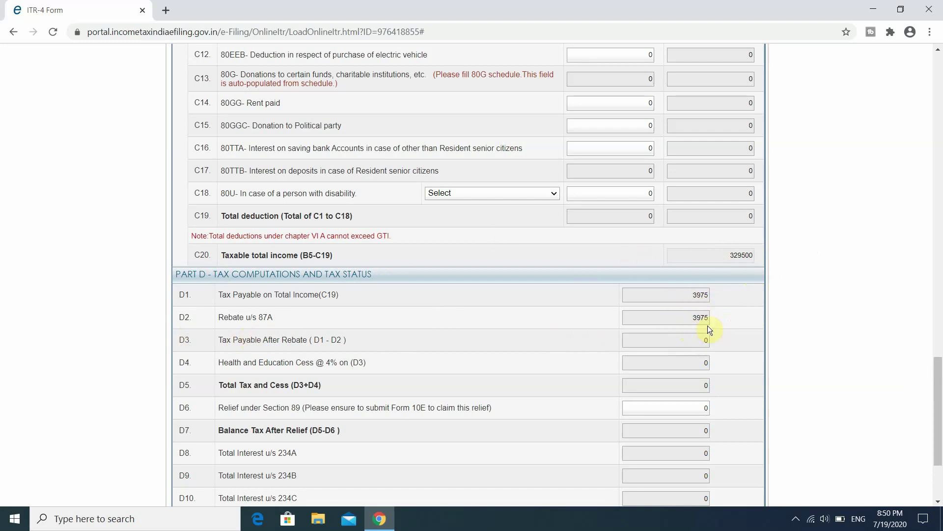
{"action": "scroll", "coordinate": [715, 326], "scroll_direction": "down", "scroll_amount": 3}
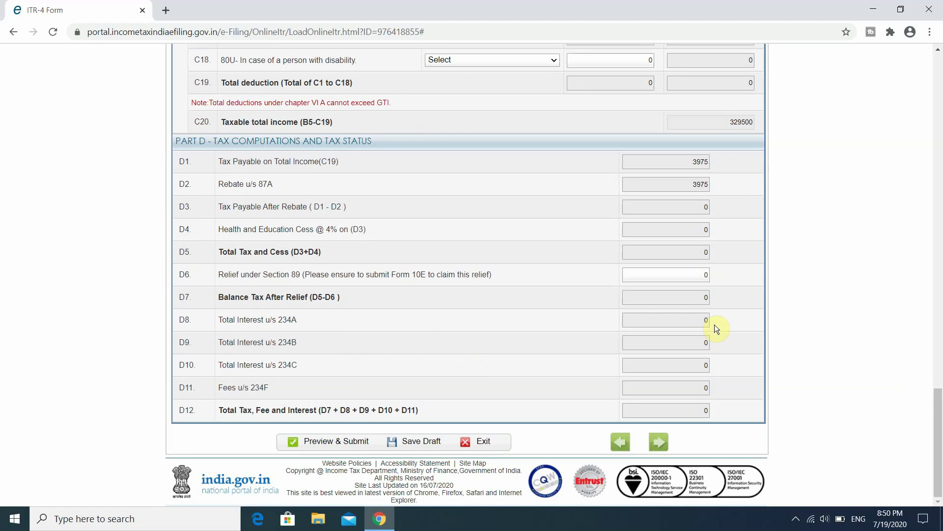
{"action": "scroll", "coordinate": [715, 327], "scroll_direction": "up", "scroll_amount": 20}
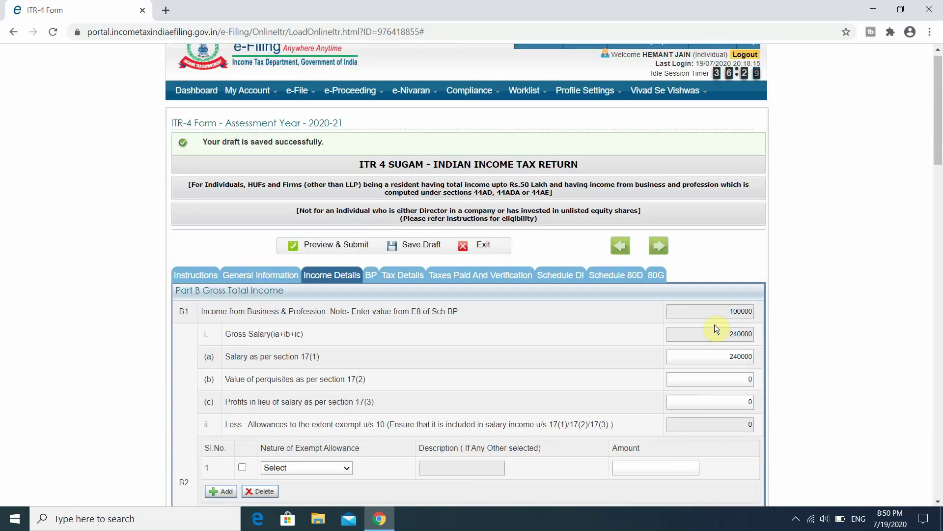
- Look through the Tax Details, Schedule DI, Schedule 80D and 80G sections of the return
{"action": "left_click", "coordinate": [406, 276]}
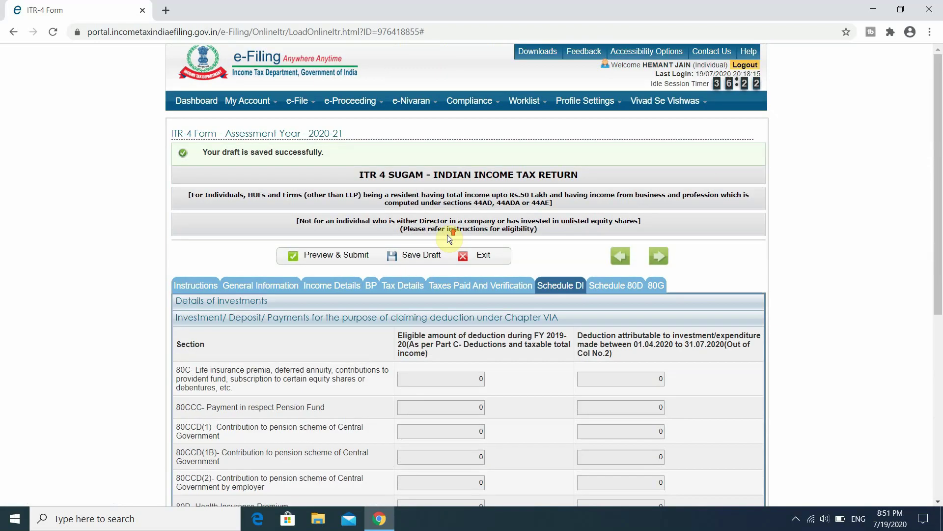
{"action": "scroll", "coordinate": [510, 411], "scroll_direction": "down", "scroll_amount": 3}
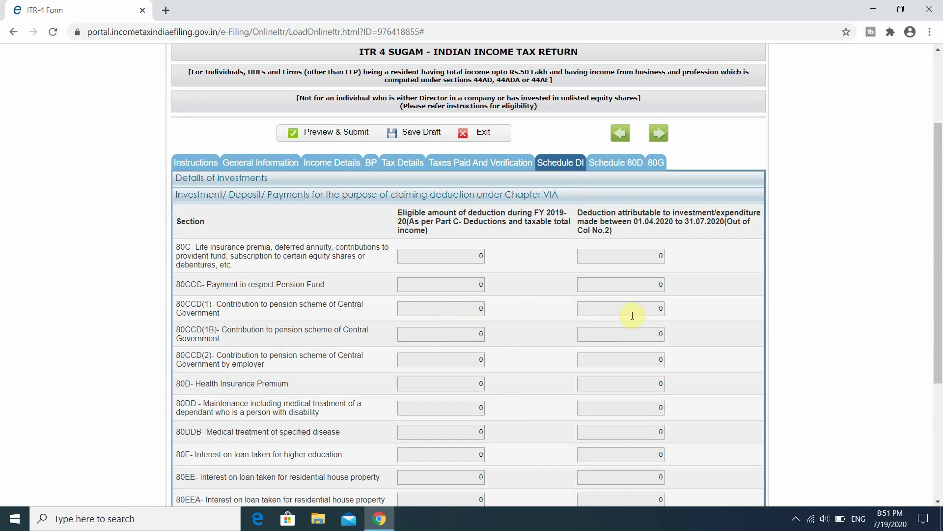
{"action": "scroll", "coordinate": [643, 305], "scroll_direction": "down", "scroll_amount": 4}
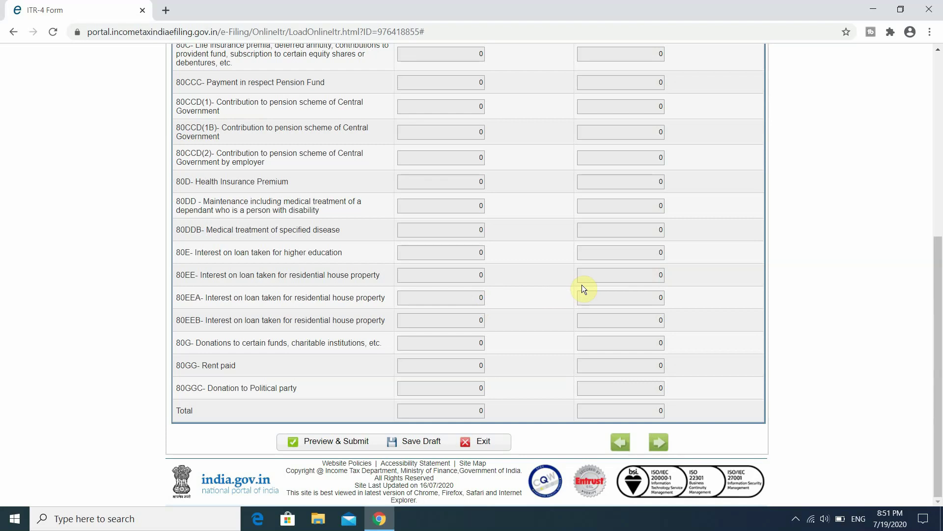
{"action": "scroll", "coordinate": [582, 285], "scroll_direction": "up", "scroll_amount": 2}
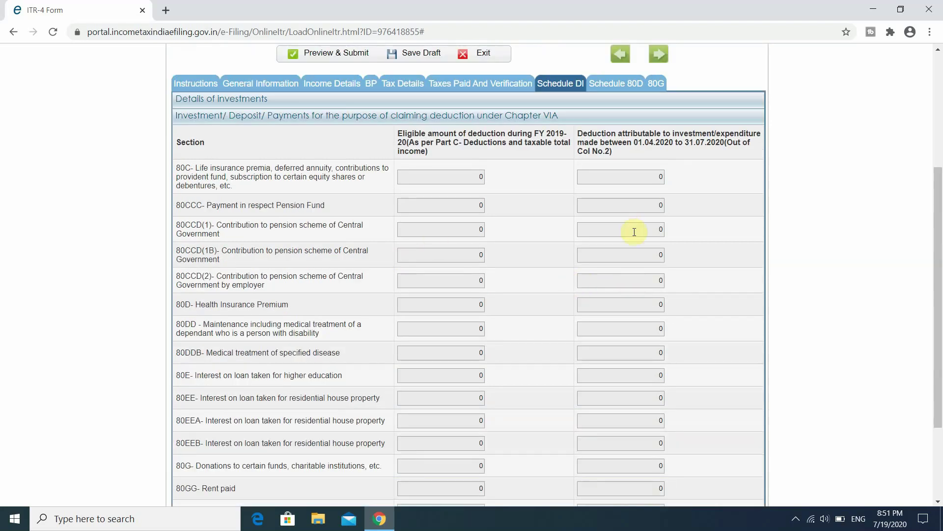
{"action": "left_click", "coordinate": [617, 83]}
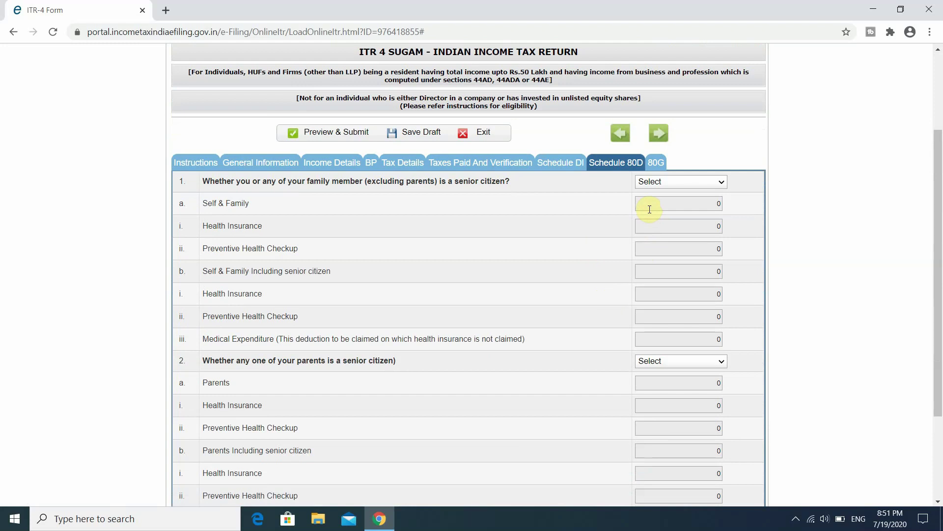
{"action": "left_click", "coordinate": [657, 164]}
{"action": "scroll", "coordinate": [623, 322], "scroll_direction": "down", "scroll_amount": 1}
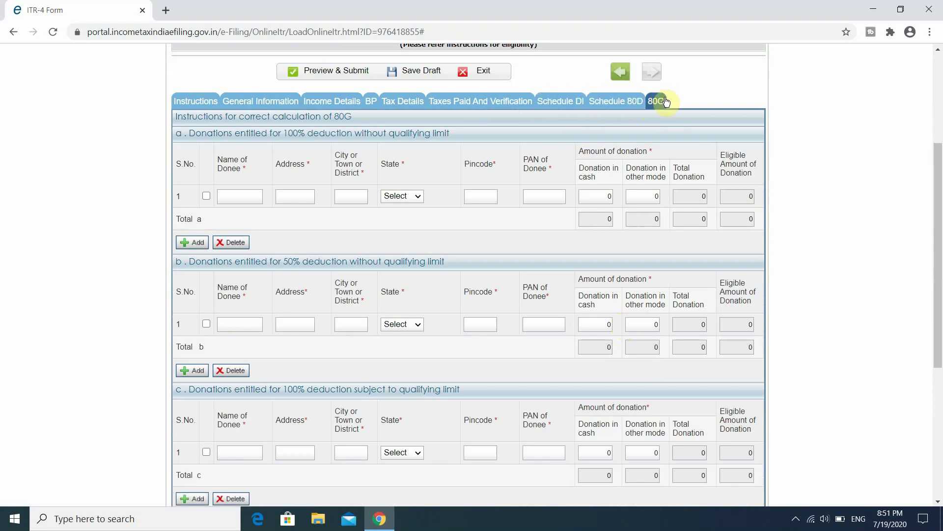
- Review the taxes paid, exempt income, bank account details and verification options in Taxes Paid And Verification
{"action": "left_click", "coordinate": [477, 102]}
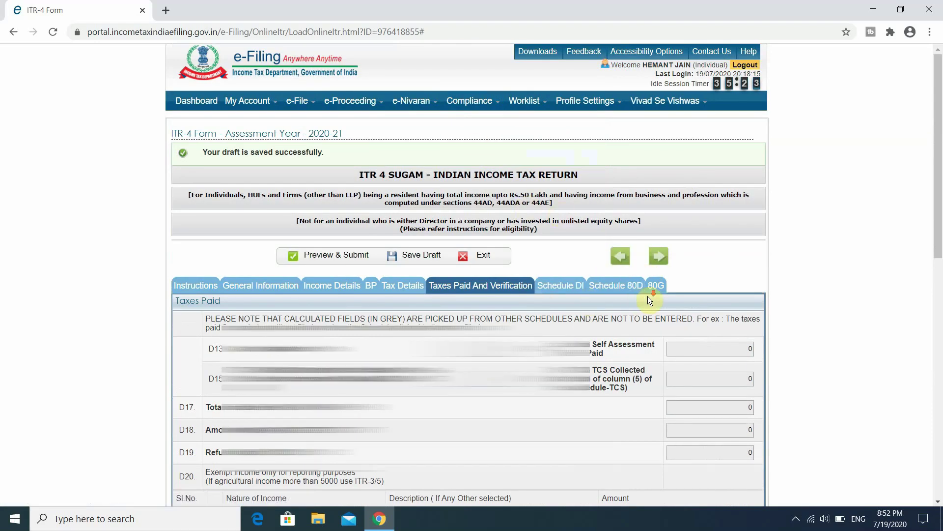
{"action": "scroll", "coordinate": [639, 295], "scroll_direction": "down", "scroll_amount": 3}
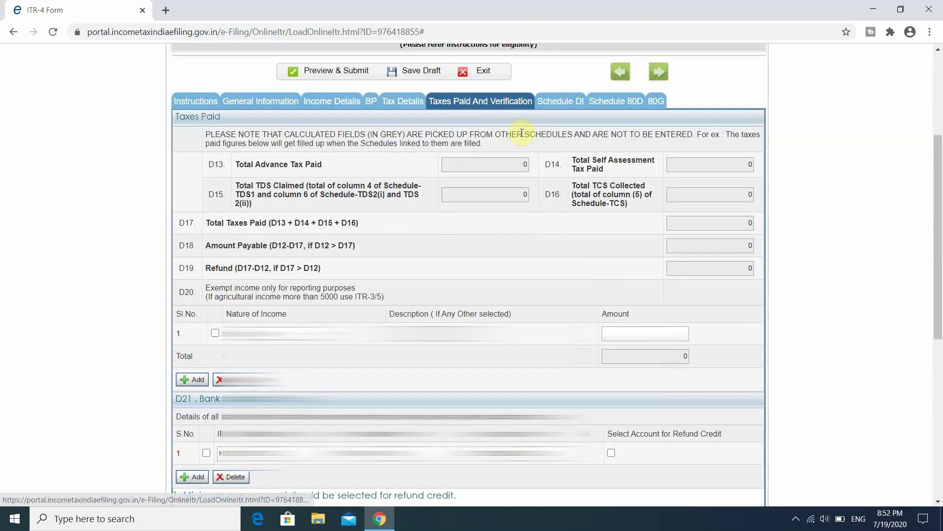
{"action": "scroll", "coordinate": [509, 162], "scroll_direction": "down", "scroll_amount": 2}
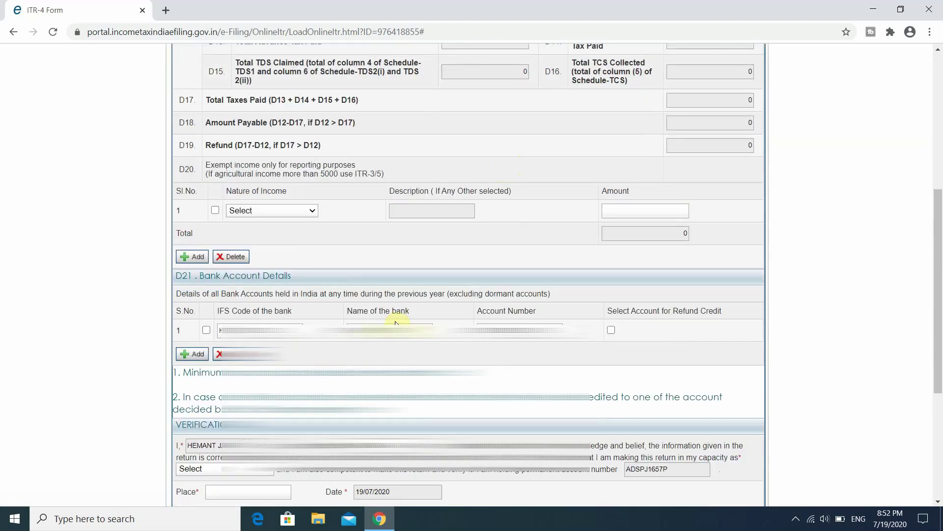
{"action": "scroll", "coordinate": [401, 324], "scroll_direction": "down", "scroll_amount": 2}
{"action": "scroll", "coordinate": [398, 386], "scroll_direction": "down", "scroll_amount": 2}
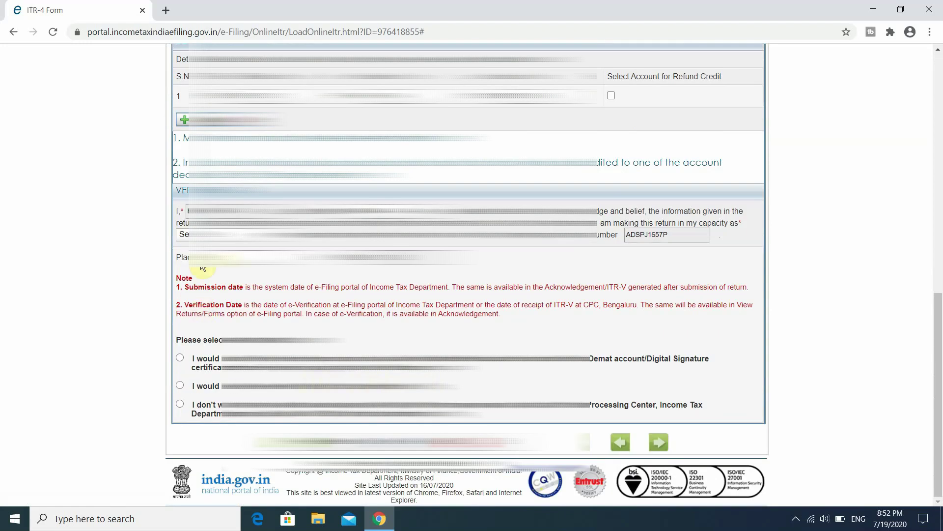
{"action": "scroll", "coordinate": [506, 268], "scroll_direction": "up", "scroll_amount": 15}
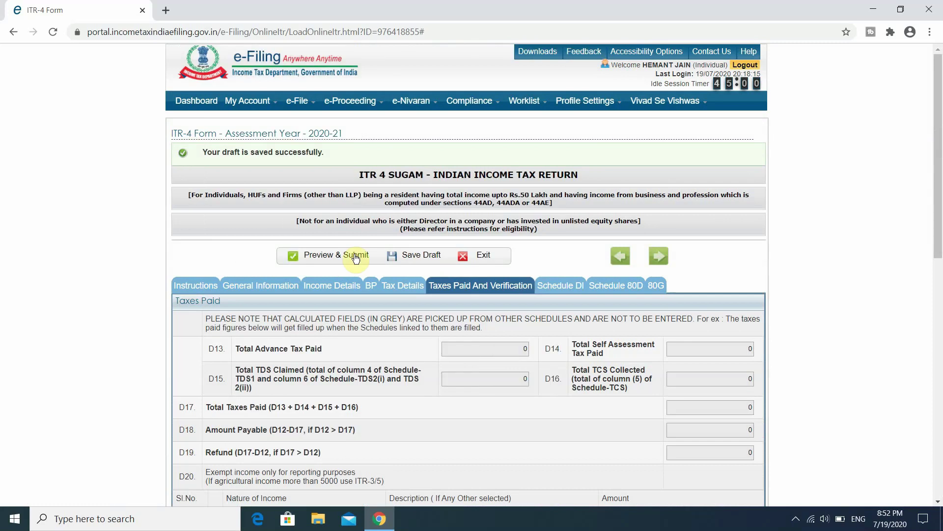
- Try to preview and submit the return, and answer question A23 on whether a representative assessee is filing it
{"action": "left_click", "coordinate": [331, 255]}
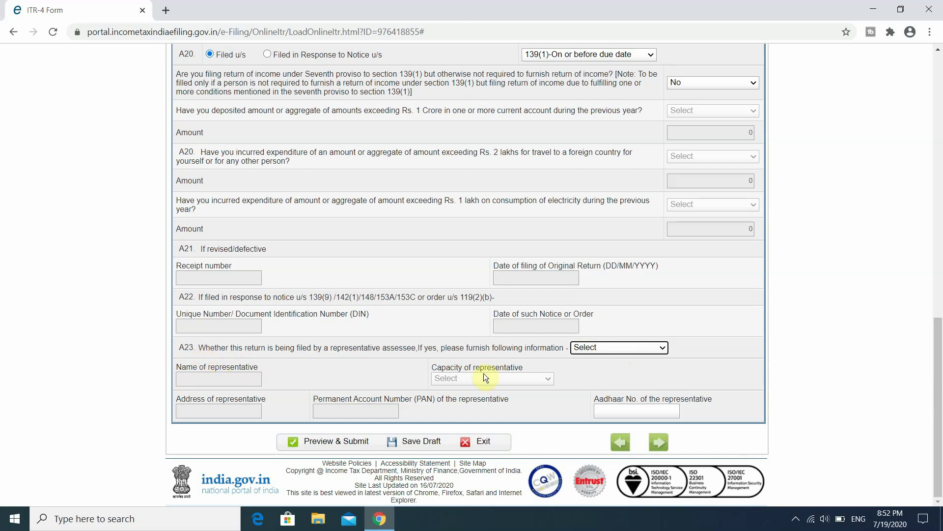
{"action": "left_click", "coordinate": [622, 349]}
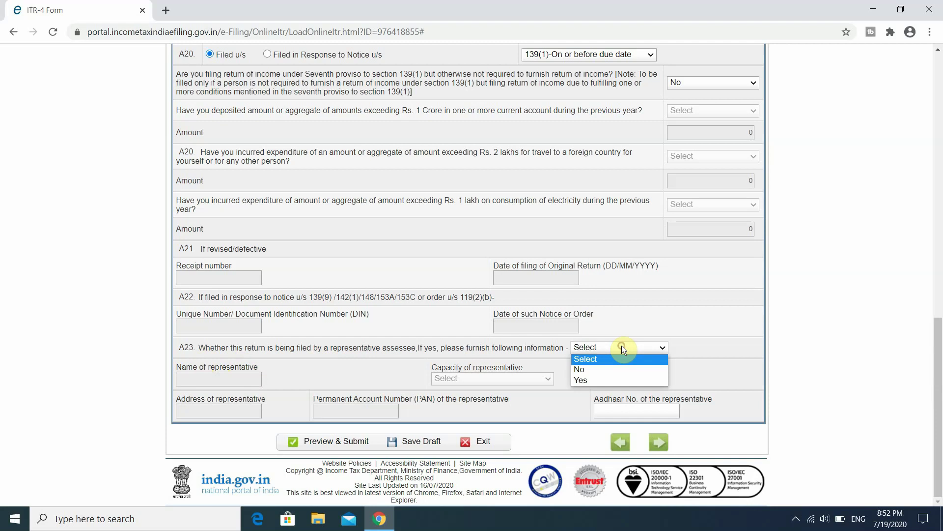
{"action": "left_click", "coordinate": [619, 378]}
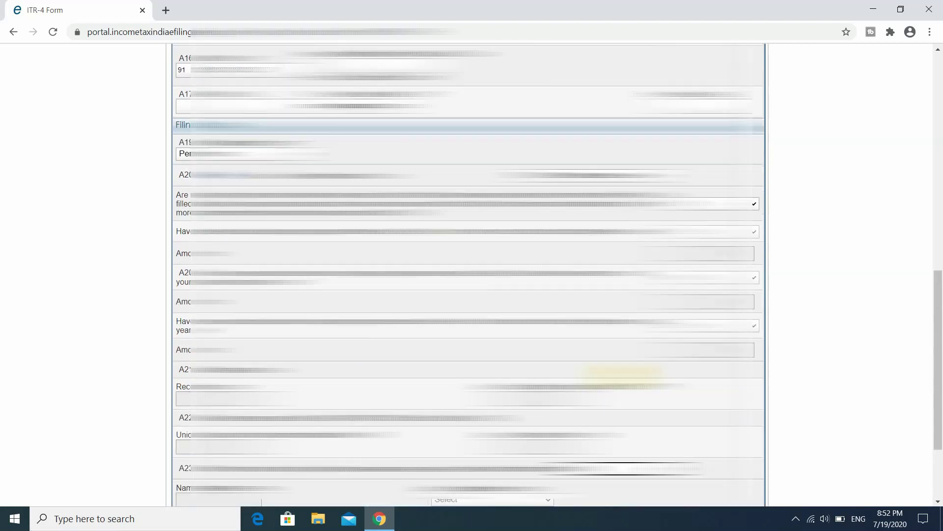
- Answer Yes to both senior citizen questions in Schedule 80D and request the preview and submission of the return again
{"action": "scroll", "coordinate": [624, 376], "scroll_direction": "up", "scroll_amount": 9}
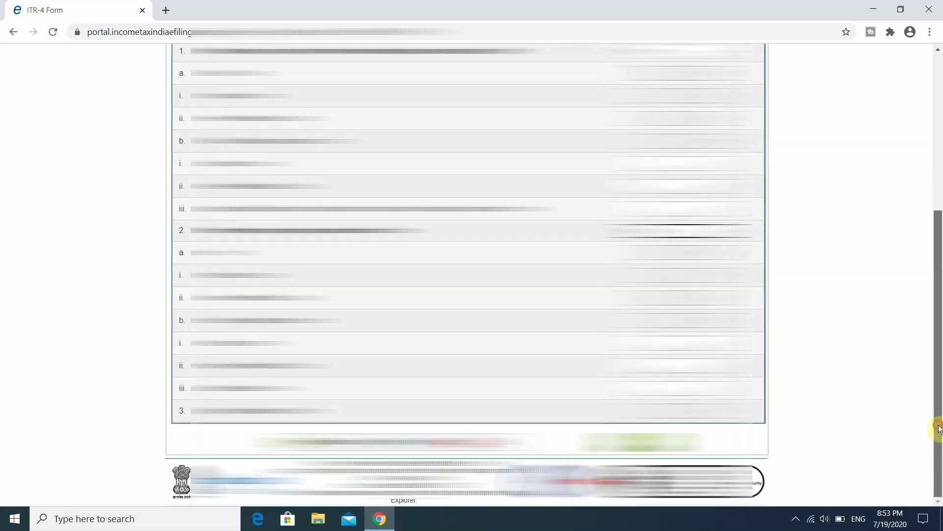
{"action": "scroll", "coordinate": [937, 430], "scroll_direction": "up", "scroll_amount": 15}
{"action": "left_click", "coordinate": [336, 254]}
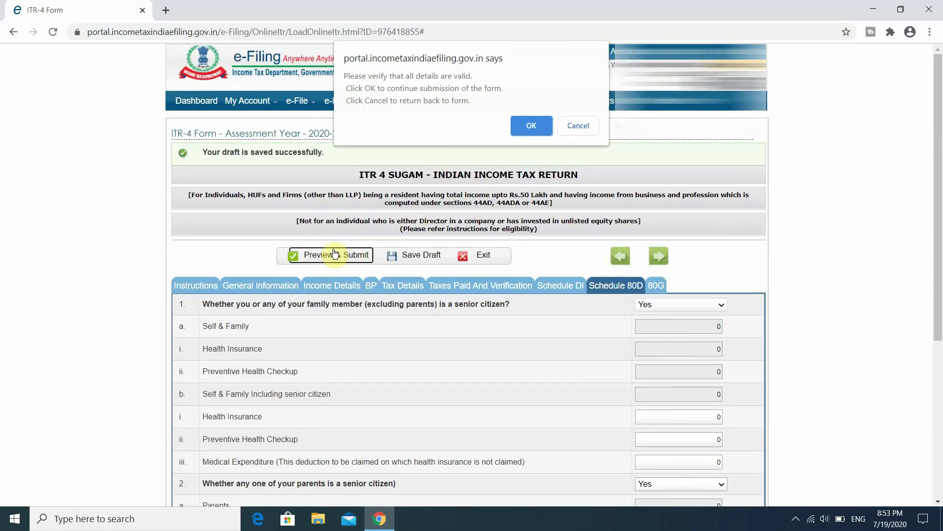